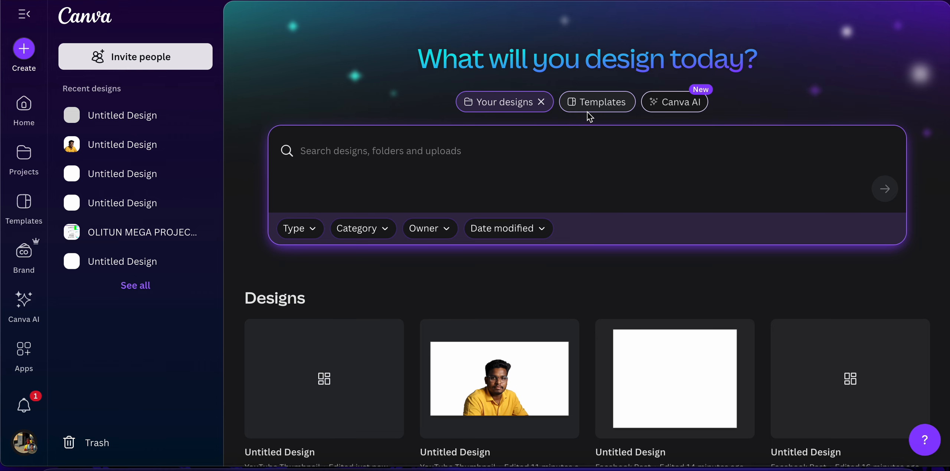
# Search the templates for youtube thumbnail and create a blank YouTube Thumbnail design.
pyautogui.click(587, 105)
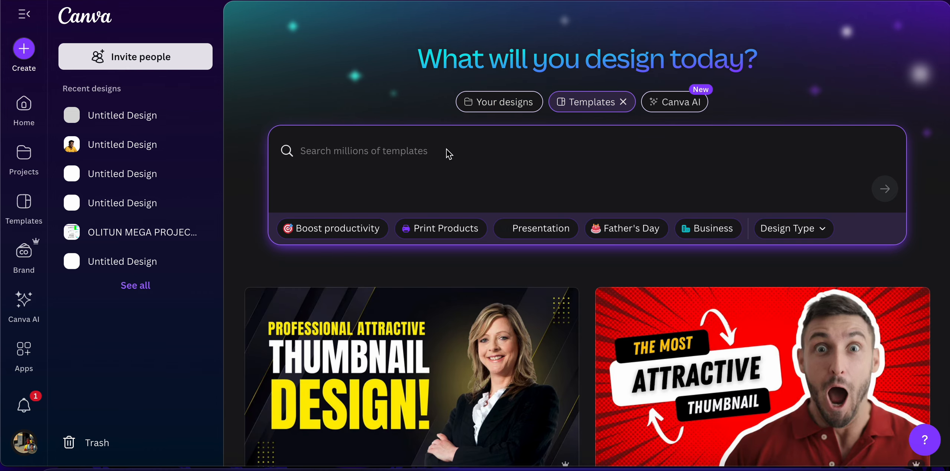
pyautogui.write('youtub')
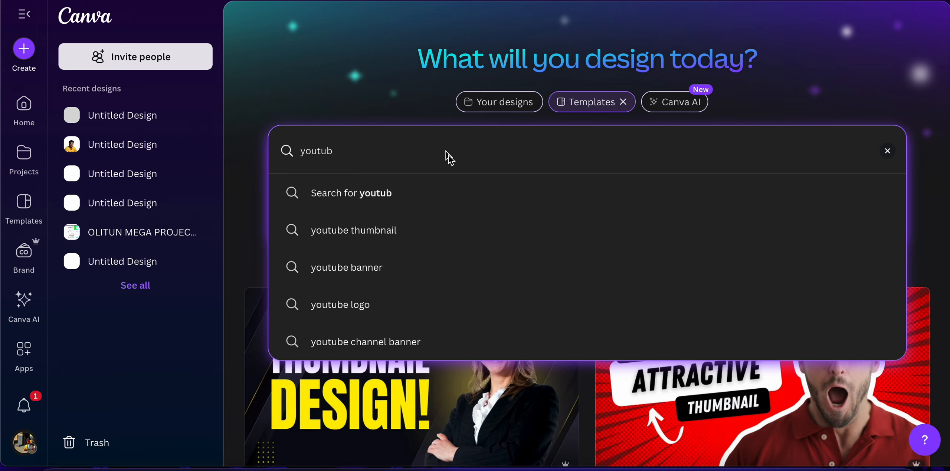
pyautogui.click(419, 240)
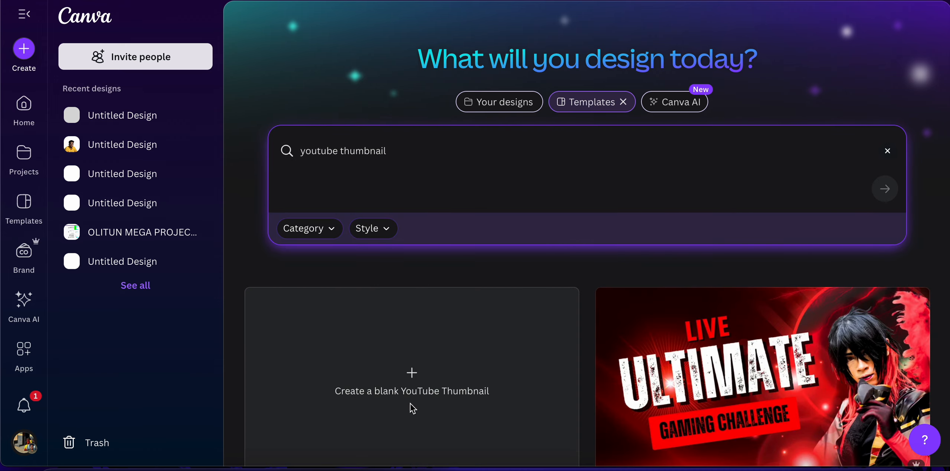
pyautogui.click(411, 407)
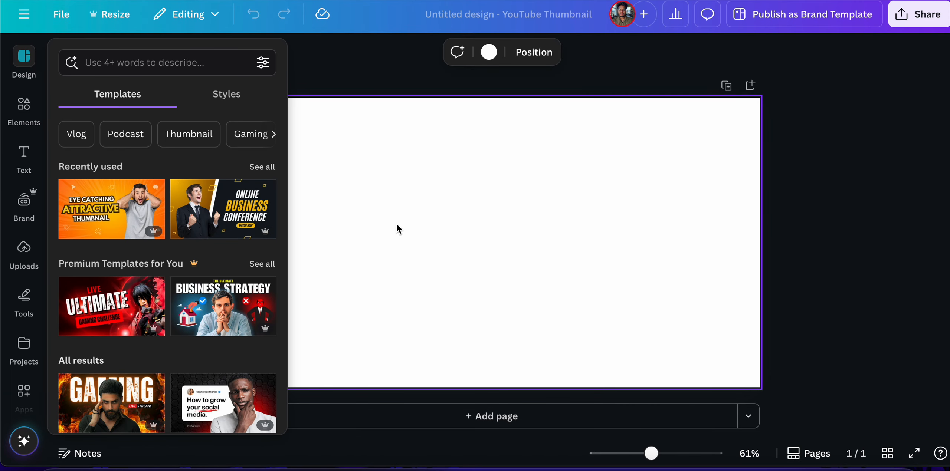
# Apply the Bold Red Gaming Livestream YouTube Thumbnail template to the blank page.
pyautogui.click(138, 303)
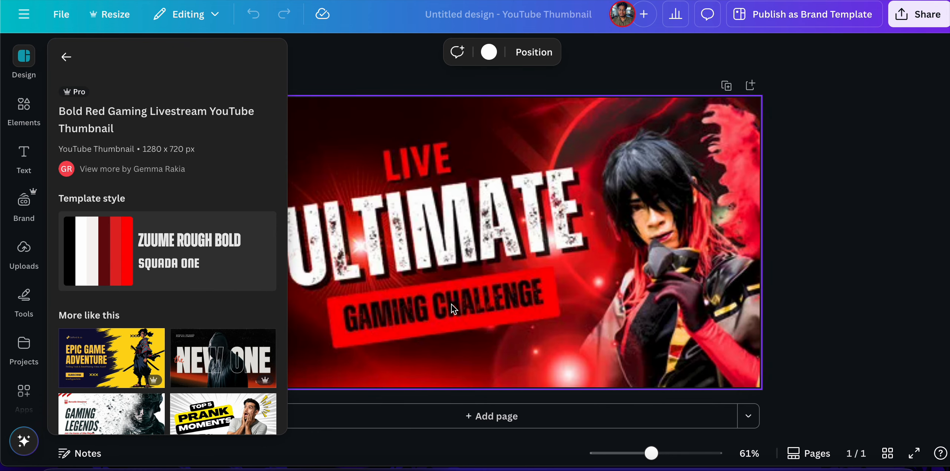
pyautogui.click(358, 90)
# Examine the template's separate elements by selecting its texts, the character image and the background glow.
pyautogui.click(408, 196)
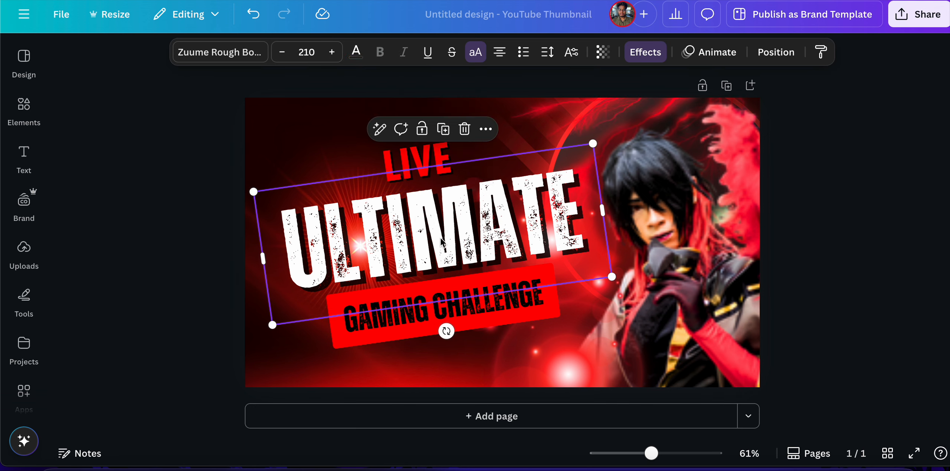
pyautogui.click(472, 307)
pyautogui.click(497, 219)
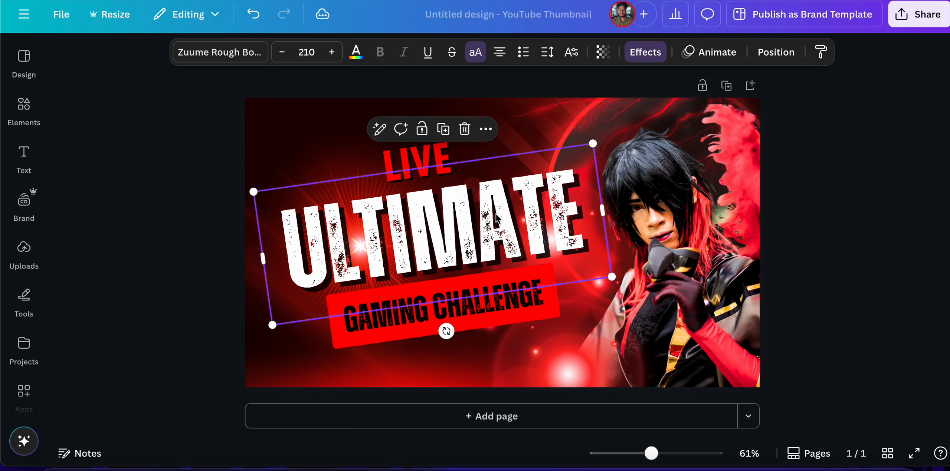
pyautogui.click(434, 160)
pyautogui.click(464, 203)
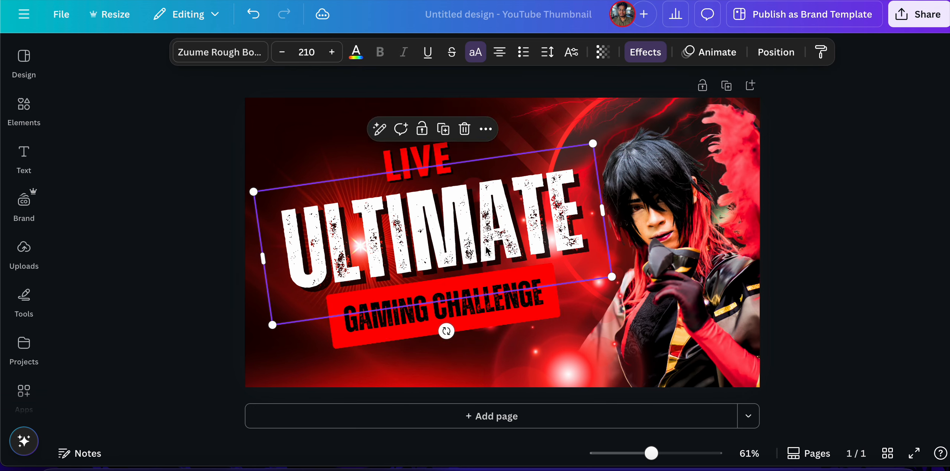
pyautogui.click(504, 319)
pyautogui.click(521, 238)
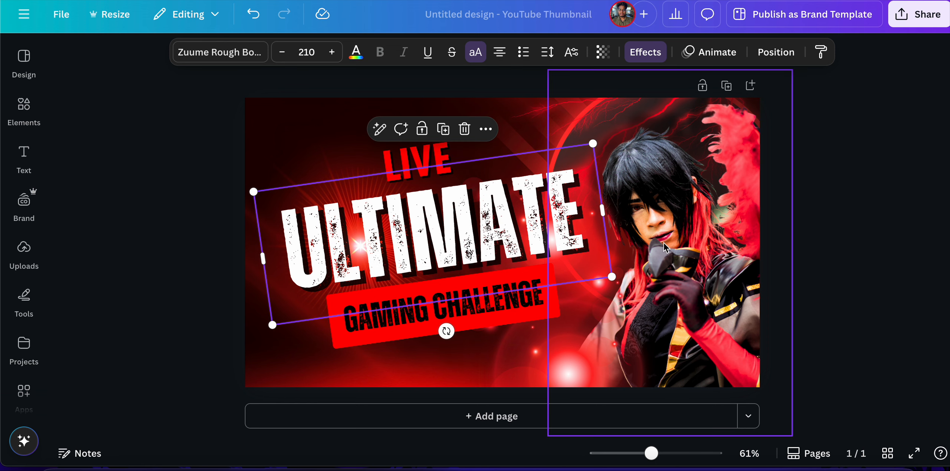
pyautogui.moveTo(664, 242)
pyautogui.mouseDown()
pyautogui.moveTo(675, 242)
pyautogui.moveTo(620, 239)
pyautogui.moveTo(650, 238)
pyautogui.moveTo(662, 255)
pyautogui.moveTo(624, 255)
pyautogui.moveTo(645, 242)
pyautogui.moveTo(674, 245)
pyautogui.mouseUp()
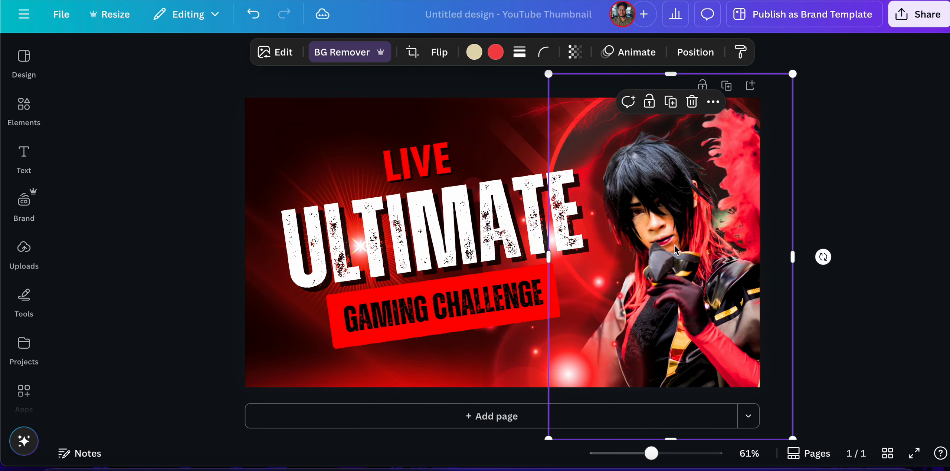
pyautogui.click(457, 139)
pyautogui.click(518, 213)
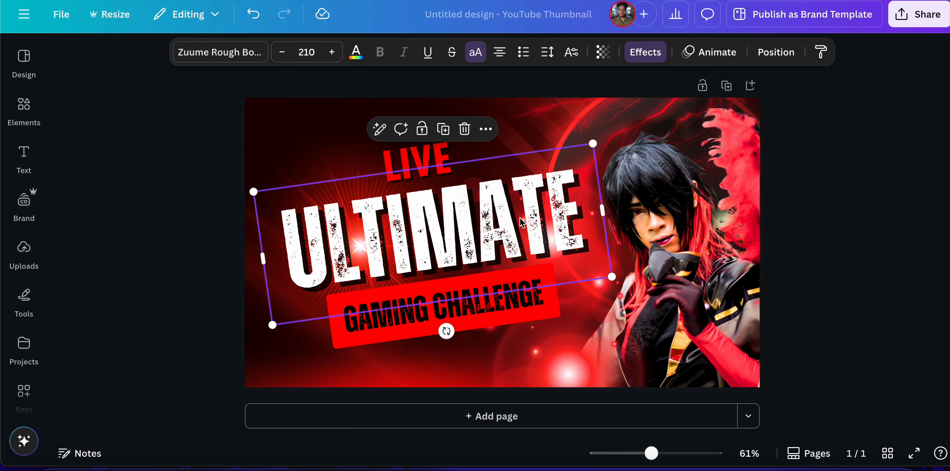
pyautogui.click(518, 306)
pyautogui.click(644, 286)
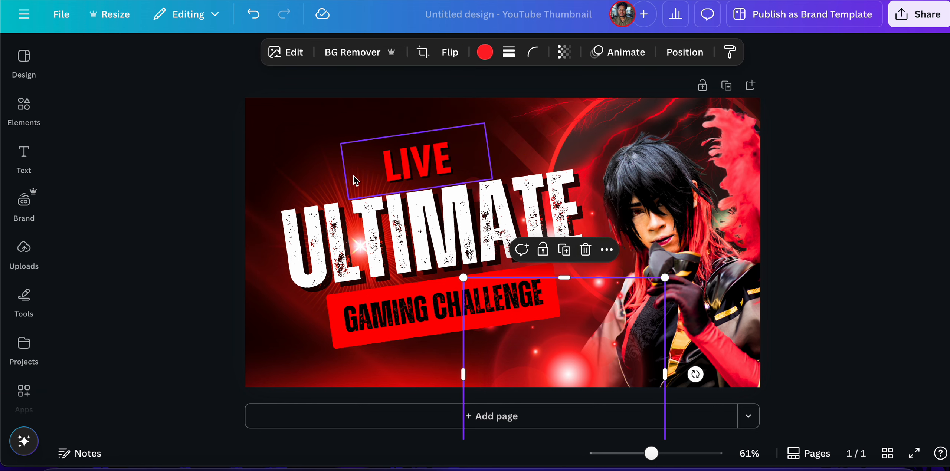
# Undo the template placement to return to a blank white page.
pyautogui.click(252, 15)
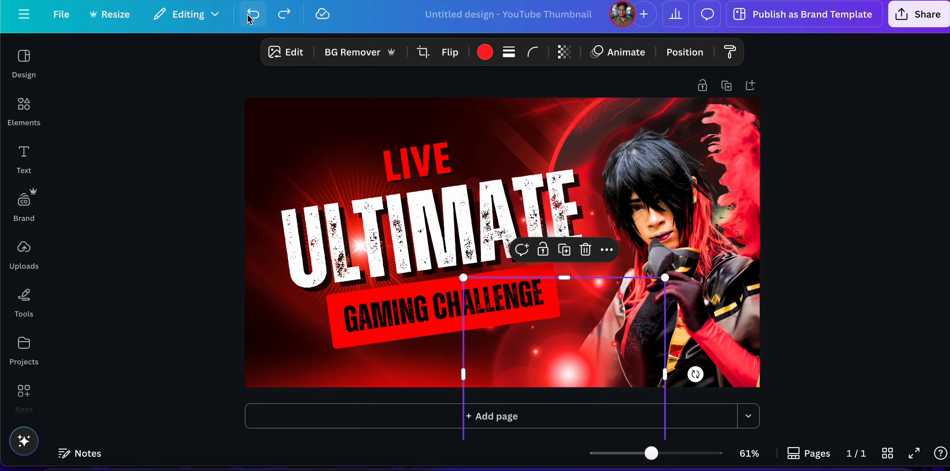
pyautogui.click(252, 15)
pyautogui.click(415, 205)
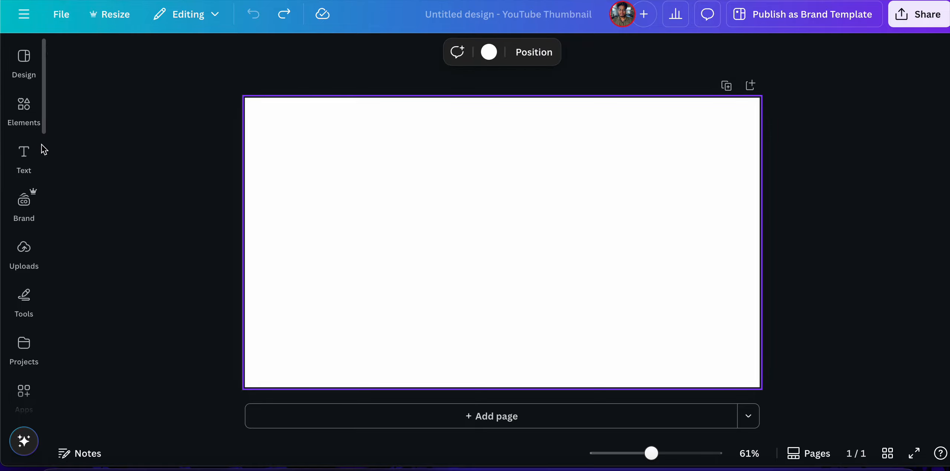
# Add a Heading text in the brand kit style to the blank page.
pyautogui.click(32, 170)
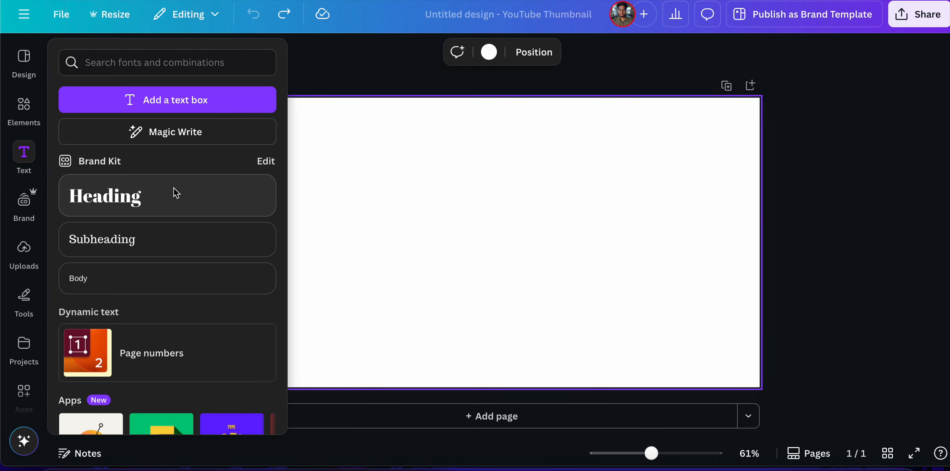
pyautogui.click(424, 206)
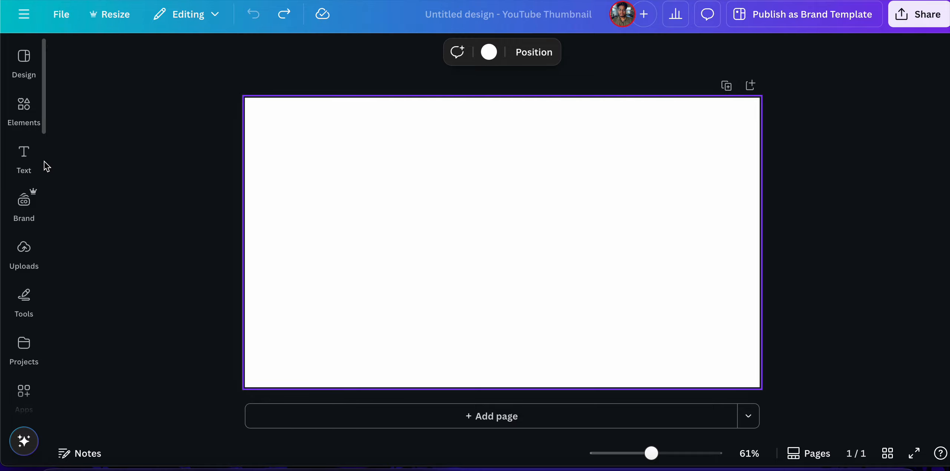
pyautogui.click(27, 162)
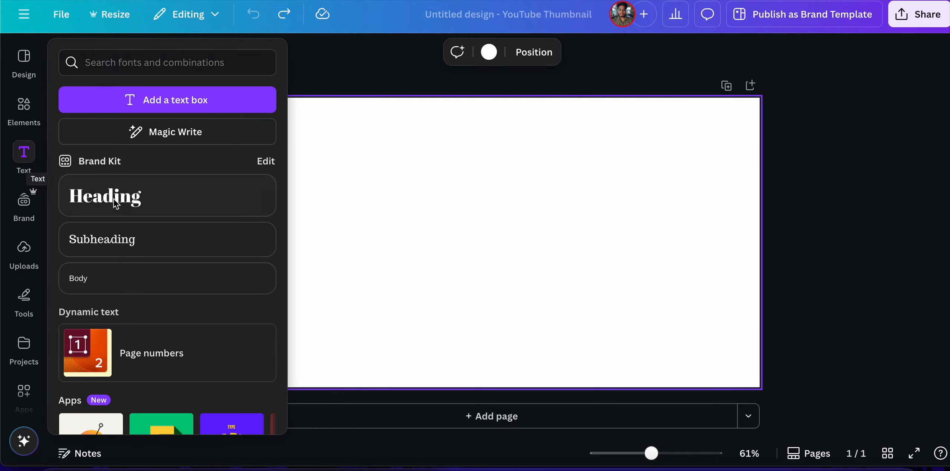
pyautogui.click(135, 206)
pyautogui.click(534, 265)
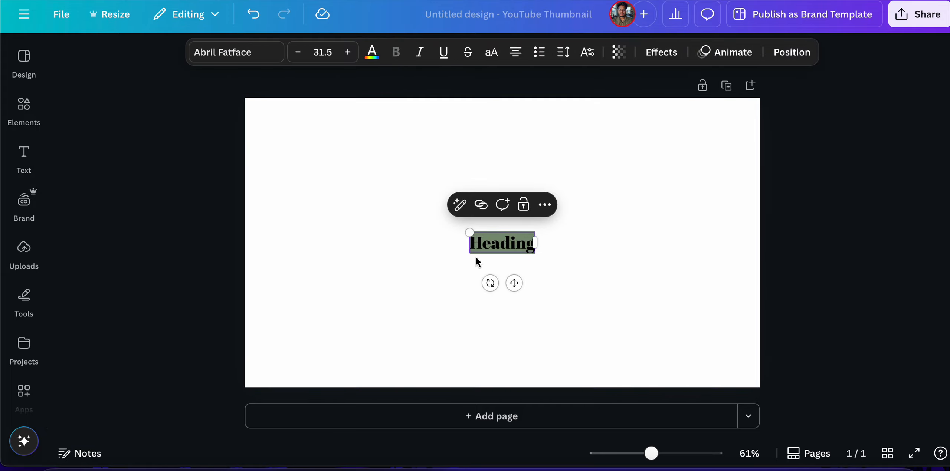
# Enlarge the heading to a font size of about 124 and move it up and to the left.
pyautogui.moveTo(469, 252); pyautogui.dragTo(381, 302)
pyautogui.moveTo(534, 233); pyautogui.dragTo(633, 204)
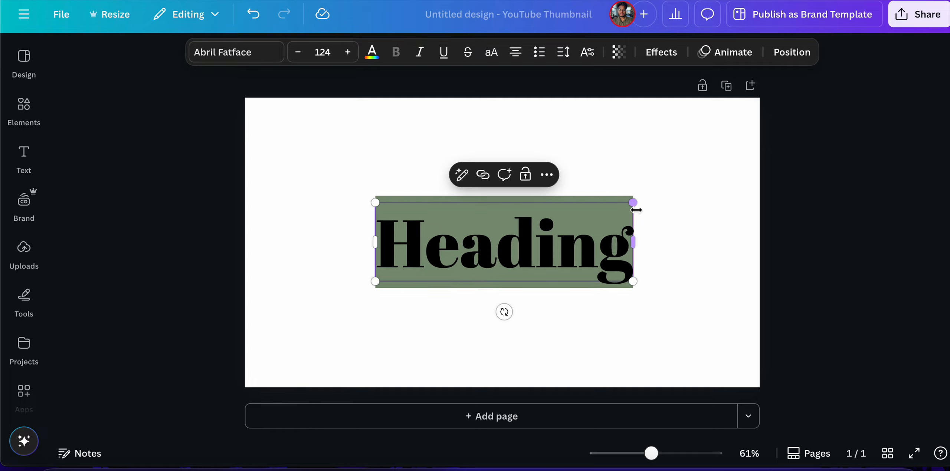
pyautogui.click(406, 146)
pyautogui.moveTo(471, 256); pyautogui.dragTo(424, 238)
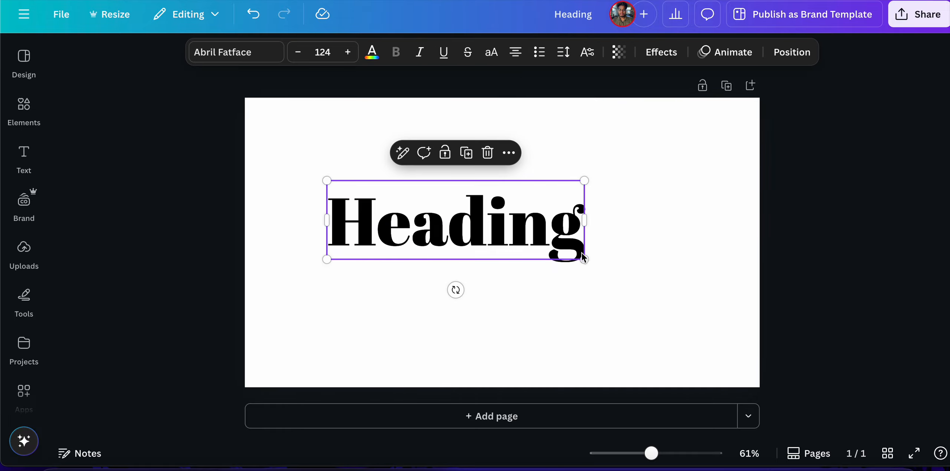
# Resize the heading to a font size of about 146 and reposition it above the middle of the page.
pyautogui.moveTo(584, 259); pyautogui.dragTo(528, 242)
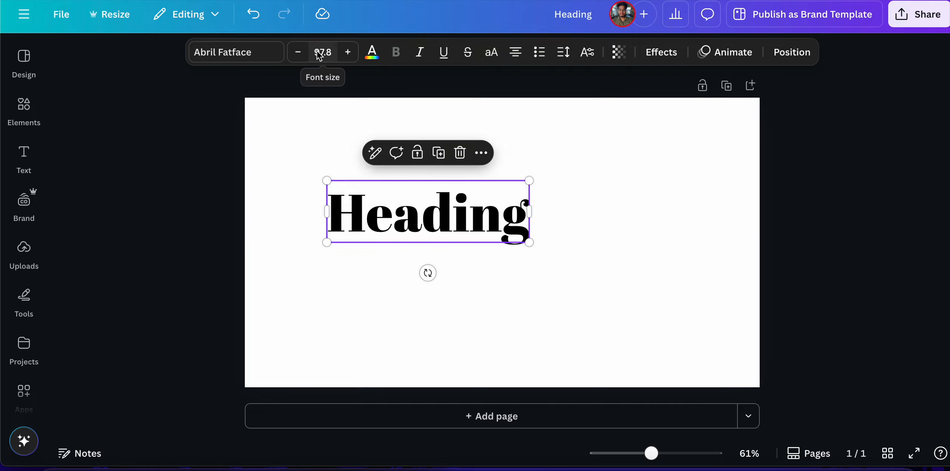
pyautogui.click(348, 52)
pyautogui.click(348, 52)
pyautogui.click(348, 52)
pyautogui.click(347, 52)
pyautogui.click(347, 52)
pyautogui.click(348, 52)
pyautogui.click(348, 52)
pyautogui.click(348, 52)
pyautogui.click(348, 52)
pyautogui.click(349, 52)
pyautogui.click(348, 53)
pyautogui.click(349, 53)
pyautogui.click(349, 53)
pyautogui.click(349, 53)
pyautogui.moveTo(542, 252); pyautogui.dragTo(602, 307)
pyautogui.moveTo(408, 206); pyautogui.dragTo(440, 196)
# Replace the heading's placeholder text with OLITUN COURSE.
pyautogui.doubleClick(441, 196)
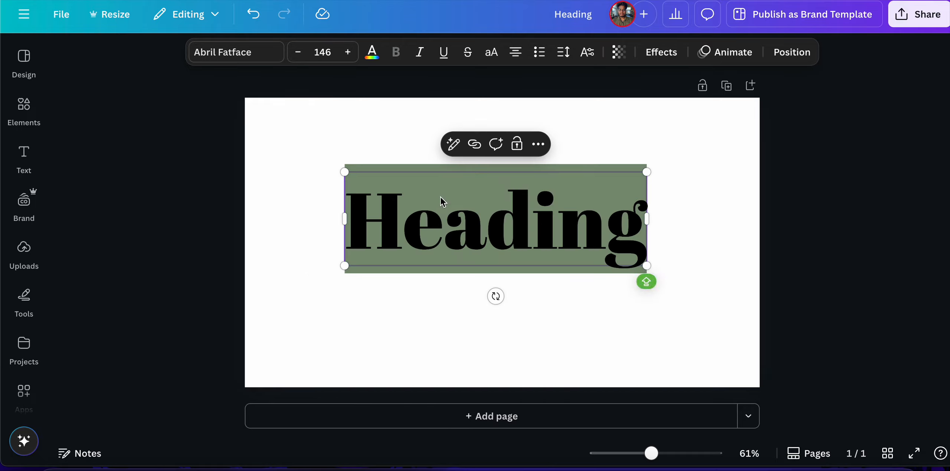
pyautogui.write('OLITUN')
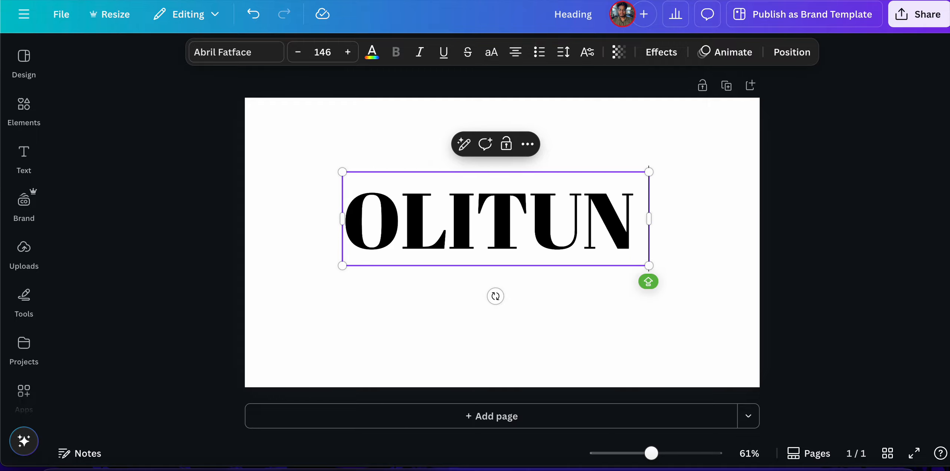
pyautogui.write(' COURSE')
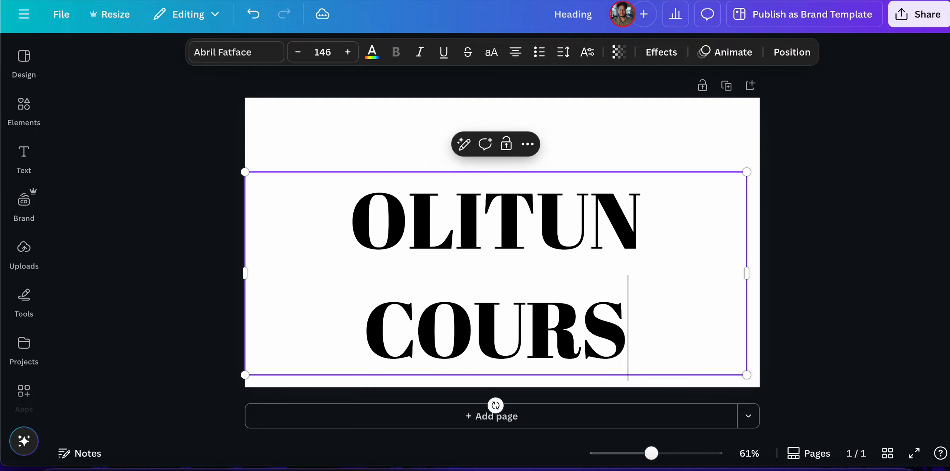
pyautogui.press('Escape')
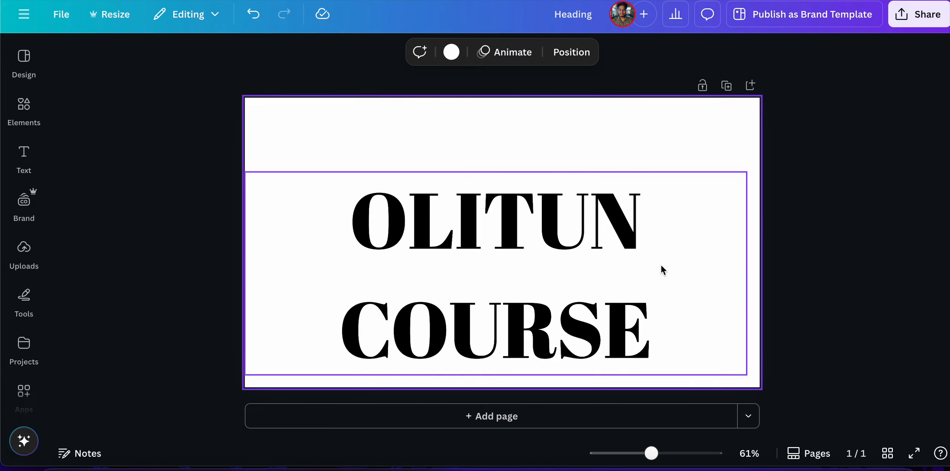
# Shrink the OLITUN COURSE text to a font size of about 113 and move it inside the page.
pyautogui.moveTo(661, 270); pyautogui.dragTo(658, 254)
pyautogui.moveTo(747, 360); pyautogui.dragTo(632, 312)
pyautogui.moveTo(429, 264); pyautogui.dragTo(471, 268)
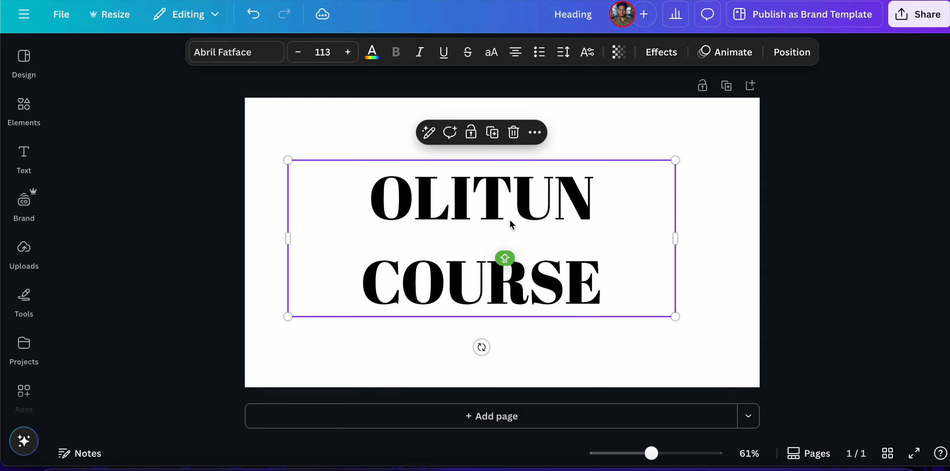
# Set the OLITUN COURSE text's letter spacing to 34 and its line spacing to 0.91.
pyautogui.click(583, 116)
pyautogui.click(559, 194)
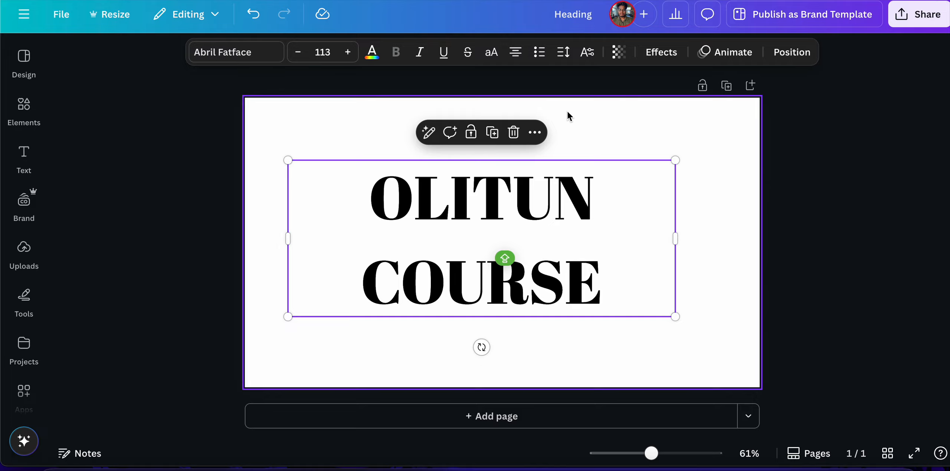
pyautogui.click(569, 54)
pyautogui.moveTo(537, 153)
pyautogui.mouseDown()
pyautogui.moveTo(515, 153)
pyautogui.moveTo(630, 178)
pyautogui.moveTo(526, 164)
pyautogui.mouseUp()
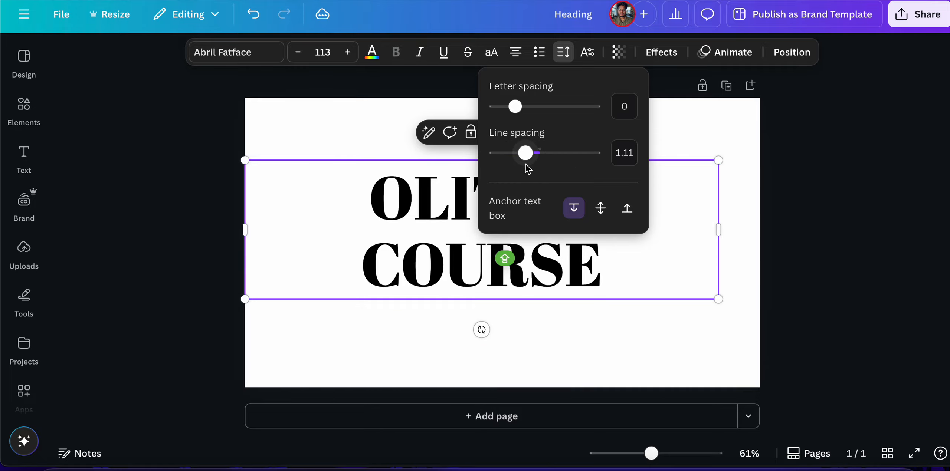
pyautogui.moveTo(515, 106)
pyautogui.mouseDown()
pyautogui.moveTo(585, 125)
pyautogui.moveTo(517, 114)
pyautogui.mouseUp()
pyautogui.moveTo(520, 157); pyautogui.dragTo(515, 154)
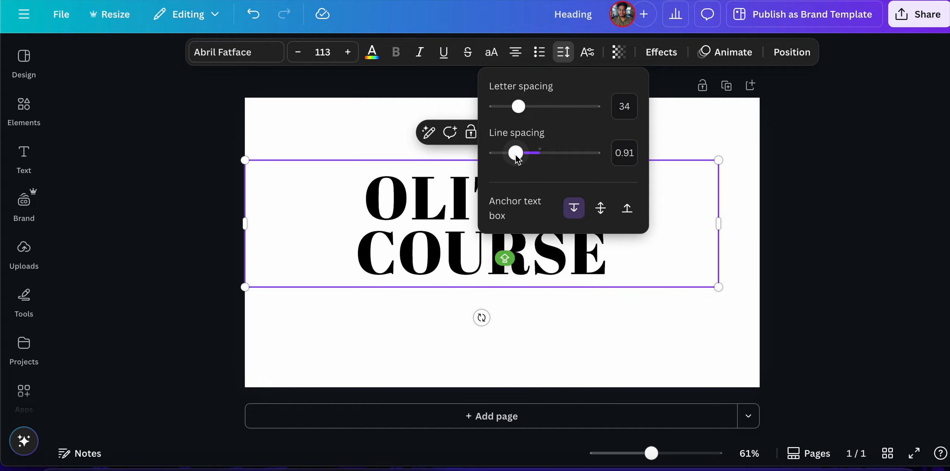
# Move the OLITUN COURSE text block to about the middle of the page.
pyautogui.click(340, 123)
pyautogui.moveTo(527, 237); pyautogui.dragTo(543, 270)
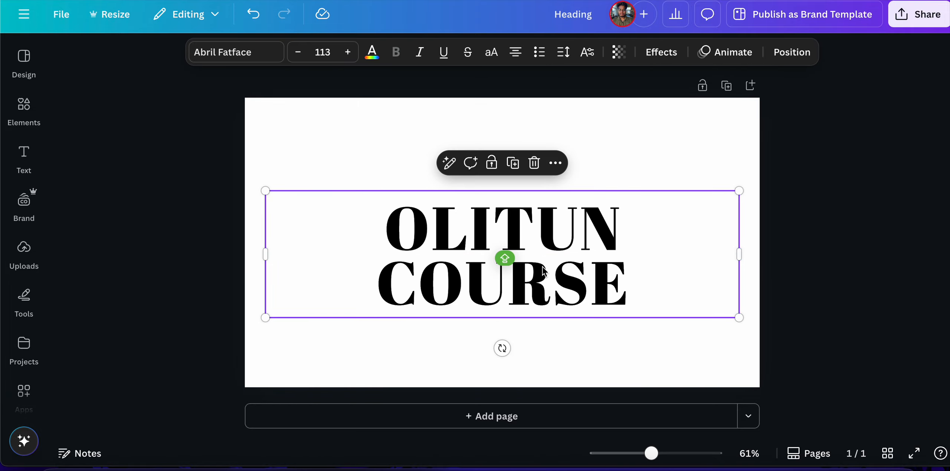
pyautogui.click(398, 159)
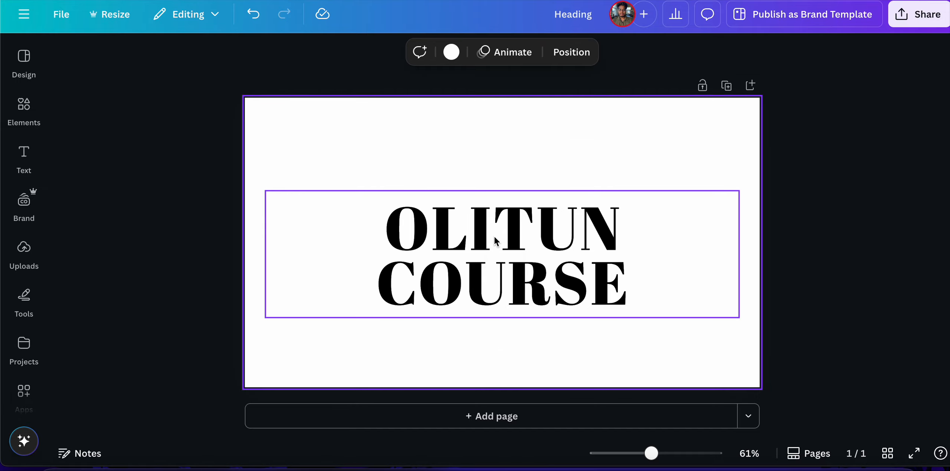
pyautogui.moveTo(495, 237)
pyautogui.mouseDown()
pyautogui.moveTo(515, 240)
pyautogui.moveTo(501, 228)
pyautogui.mouseUp()
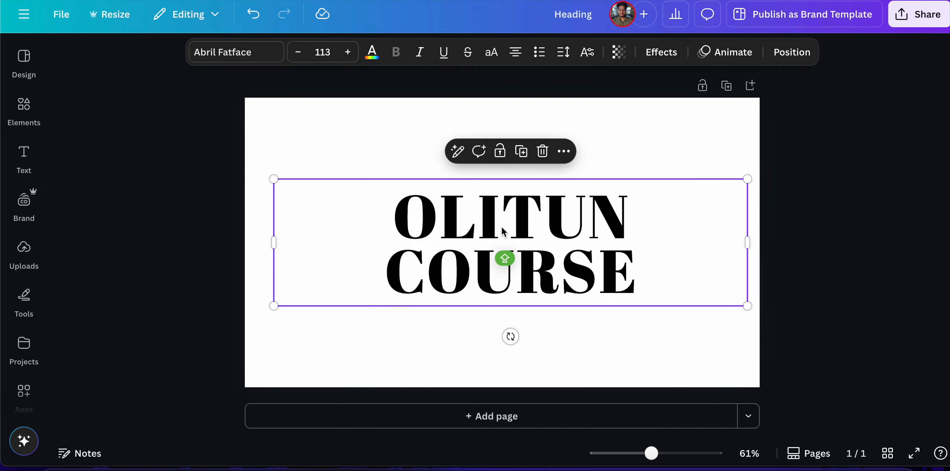
# Look at the available text styles and try the Impact, Fredoka and Horizon fonts on the OLITUN COURSE text.
pyautogui.click(261, 55)
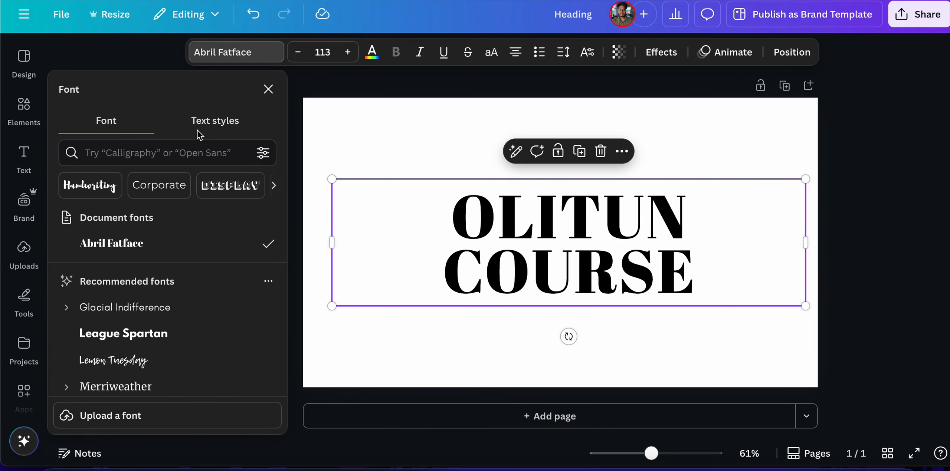
pyautogui.click(210, 128)
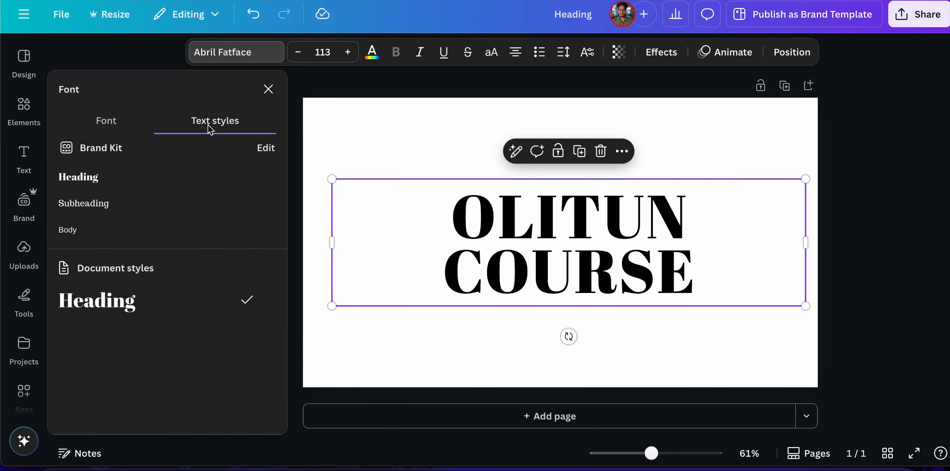
pyautogui.click(115, 126)
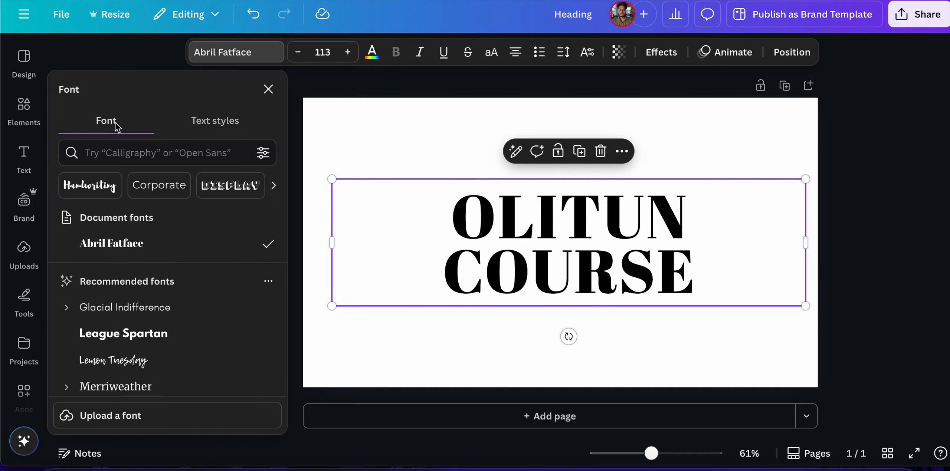
pyautogui.scroll(-6, 129, 297)
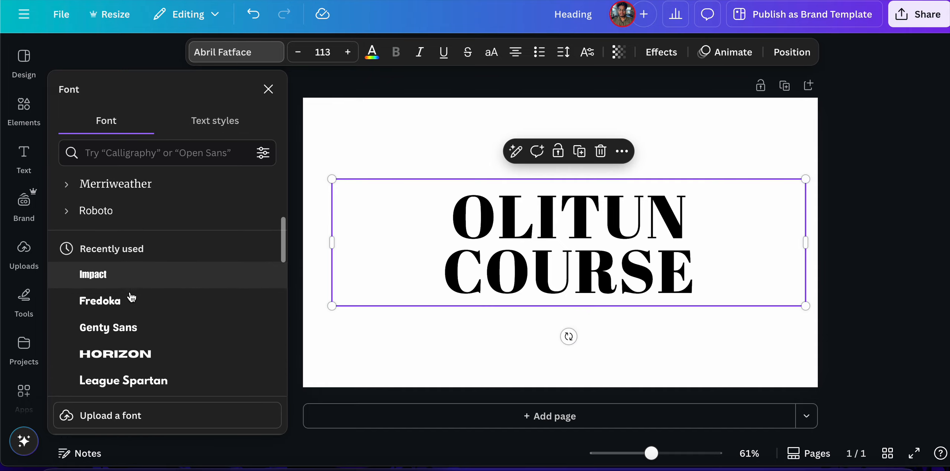
pyautogui.click(121, 277)
pyautogui.click(128, 302)
pyautogui.click(135, 343)
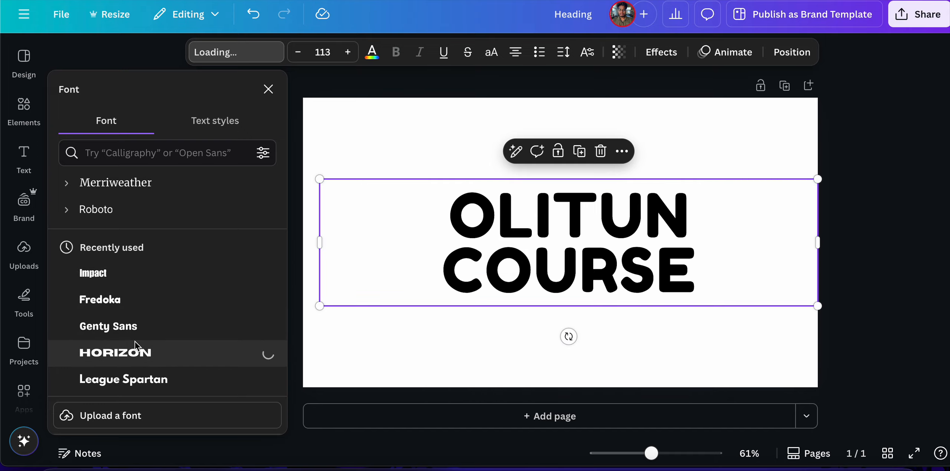
# Try the Yeseva One, XB Niloofar, Alex Brush and Nickainley fonts on the OLITUN COURSE text.
pyautogui.scroll(-5, 136, 346)
pyautogui.scroll(-10, 135, 344)
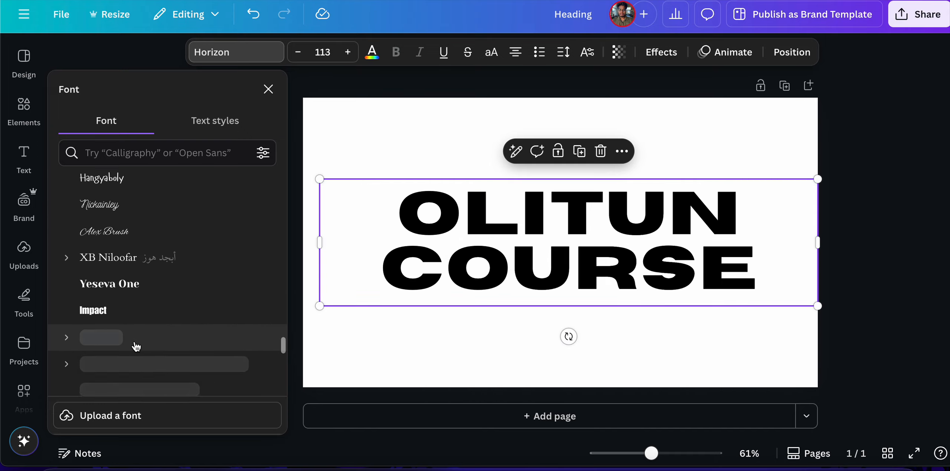
pyautogui.click(133, 282)
pyautogui.click(135, 255)
pyautogui.click(135, 241)
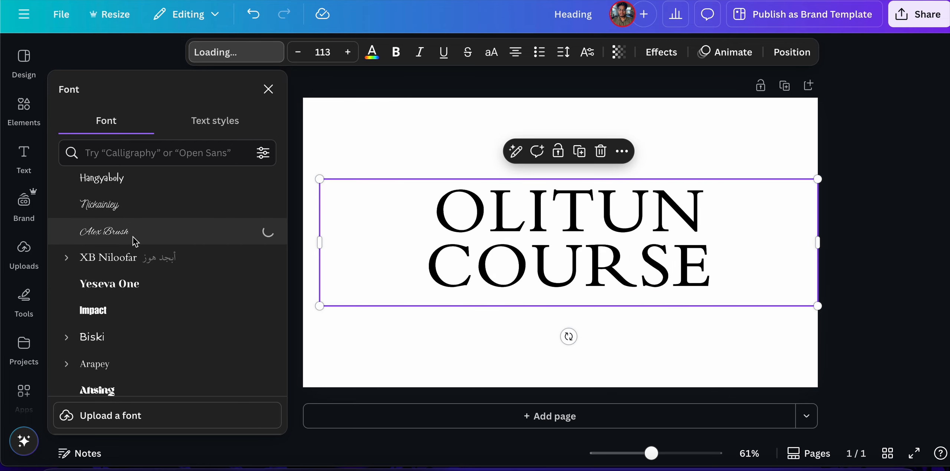
pyautogui.click(121, 205)
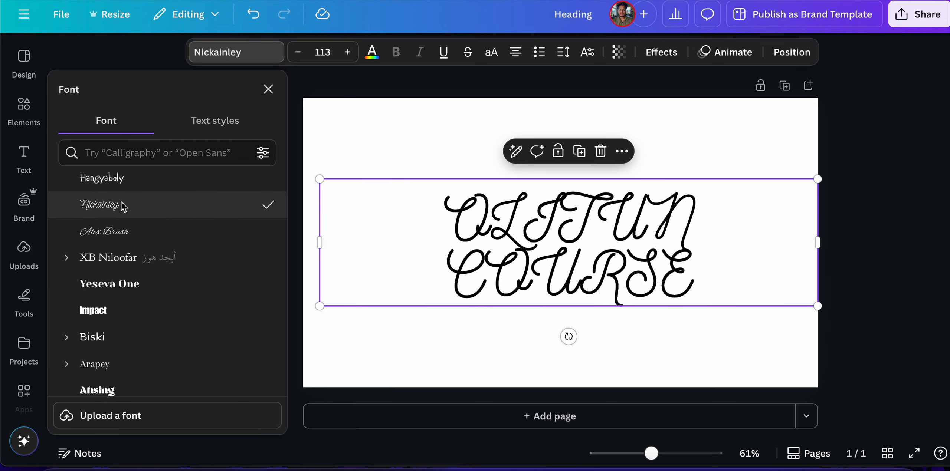
# Try the Adlery Pro and Lazydog fonts on the OLITUN COURSE text.
pyautogui.scroll(-5, 140, 286)
pyautogui.click(138, 281)
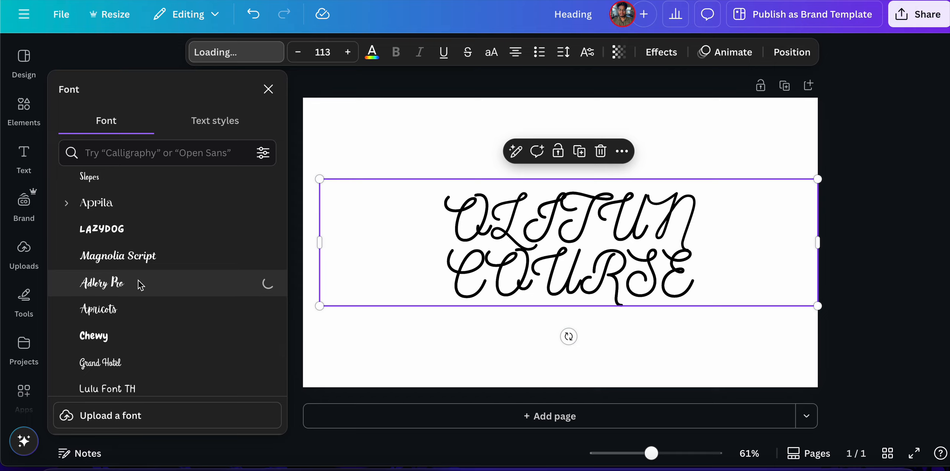
pyautogui.click(138, 230)
pyautogui.scroll(-5, 138, 230)
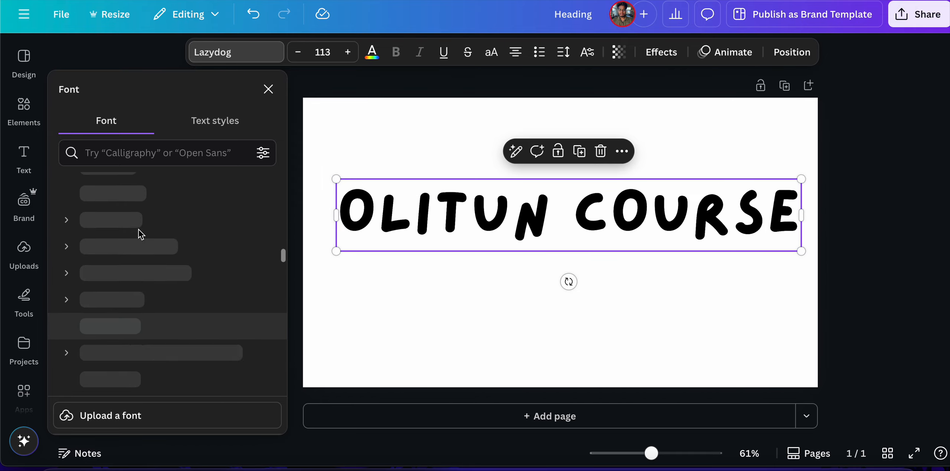
# Set the OLITUN COURSE text's font to Impact from the recently used fonts and close the font list.
pyautogui.scroll(10, 138, 242)
pyautogui.scroll(-5, 141, 313)
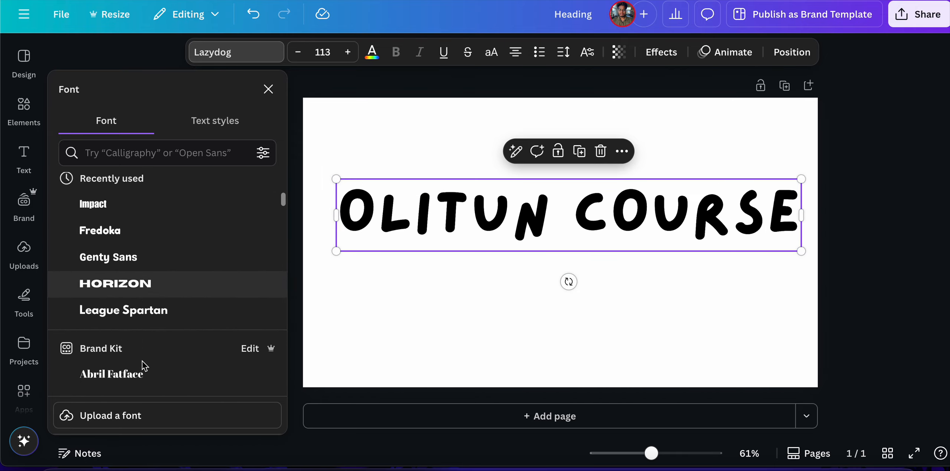
pyautogui.scroll(3, 143, 366)
pyautogui.click(145, 294)
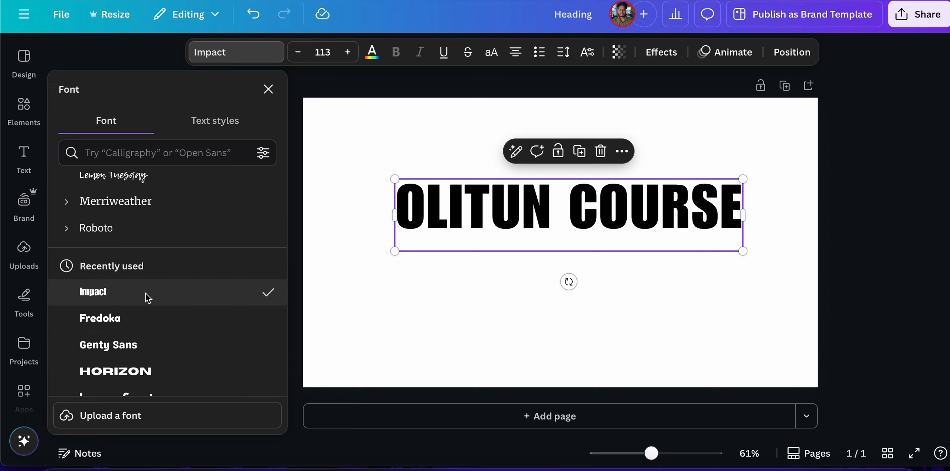
pyautogui.click(268, 89)
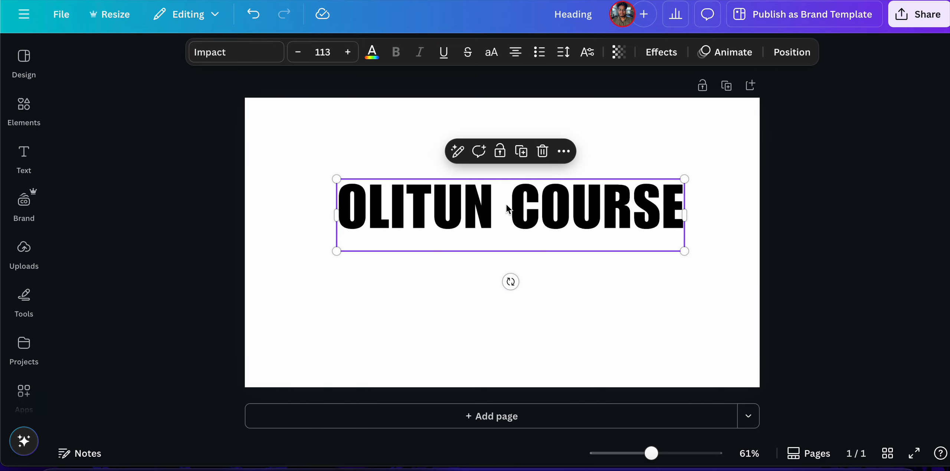
# Move the OLITUN COURSE text slightly down and to the left, and enlarge it to a font size of about 130.
pyautogui.moveTo(509, 208); pyautogui.dragTo(477, 227)
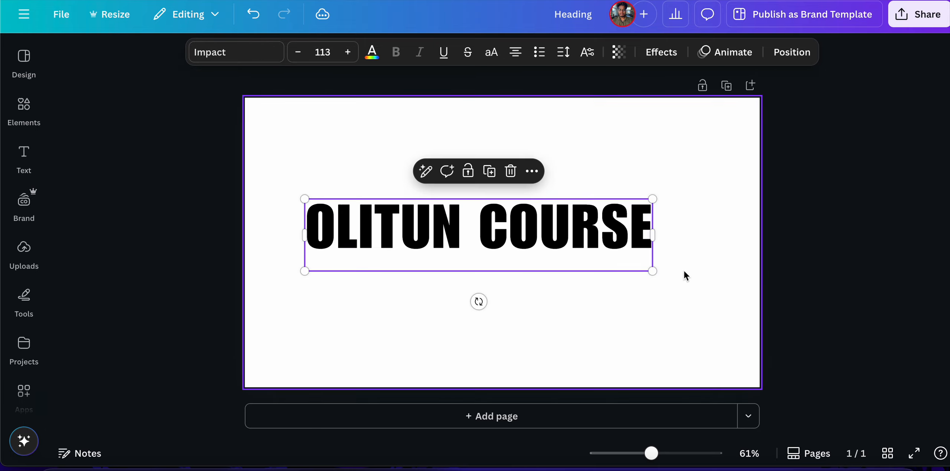
pyautogui.moveTo(657, 273); pyautogui.dragTo(703, 292)
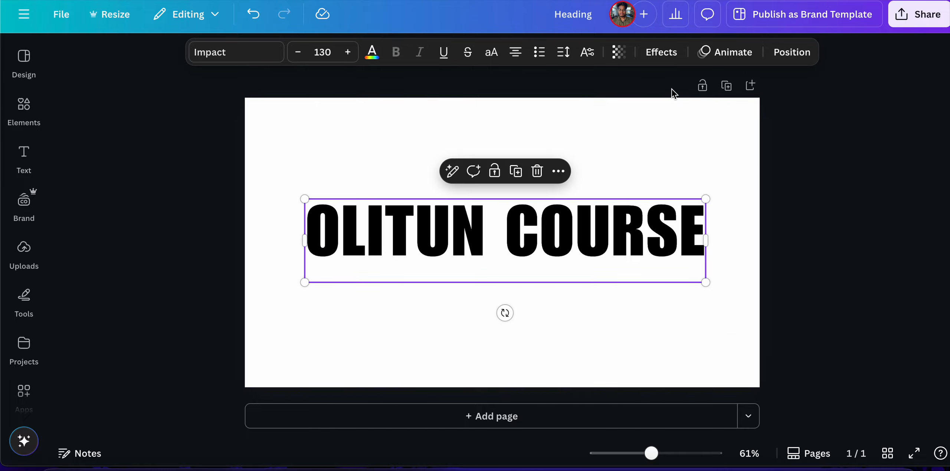
pyautogui.click(671, 135)
# Try two recommended Anantason fonts on the OLITUN COURSE text, and restore the Impact font.
pyautogui.click(578, 257)
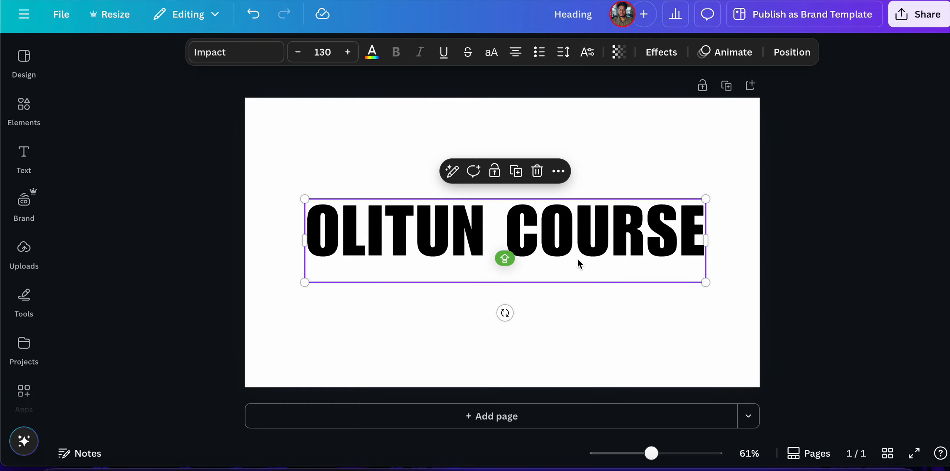
pyautogui.click(245, 53)
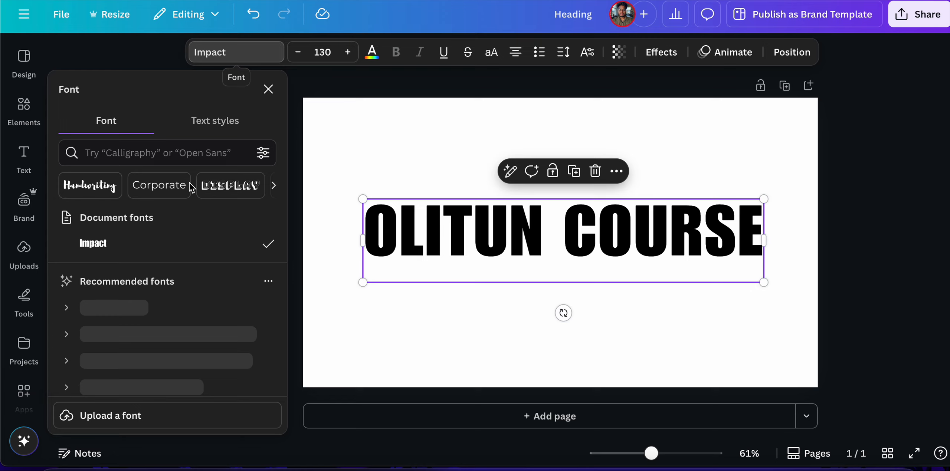
pyautogui.click(147, 328)
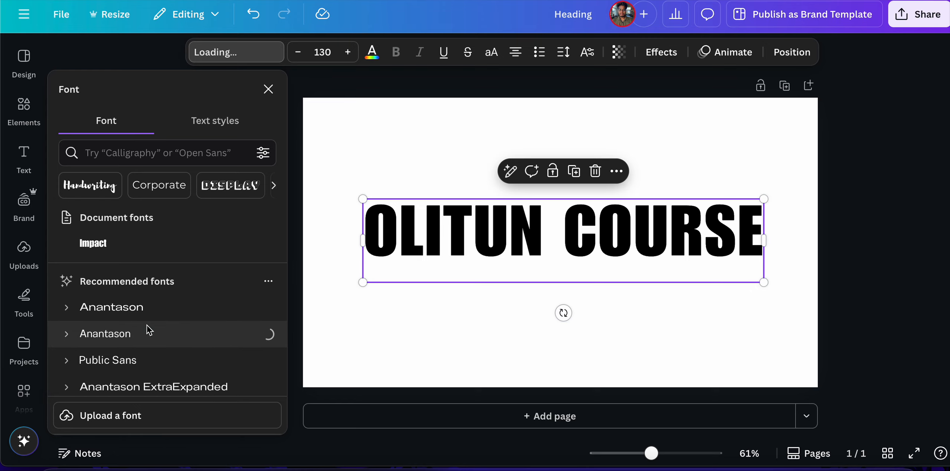
pyautogui.click(136, 308)
pyautogui.click(137, 242)
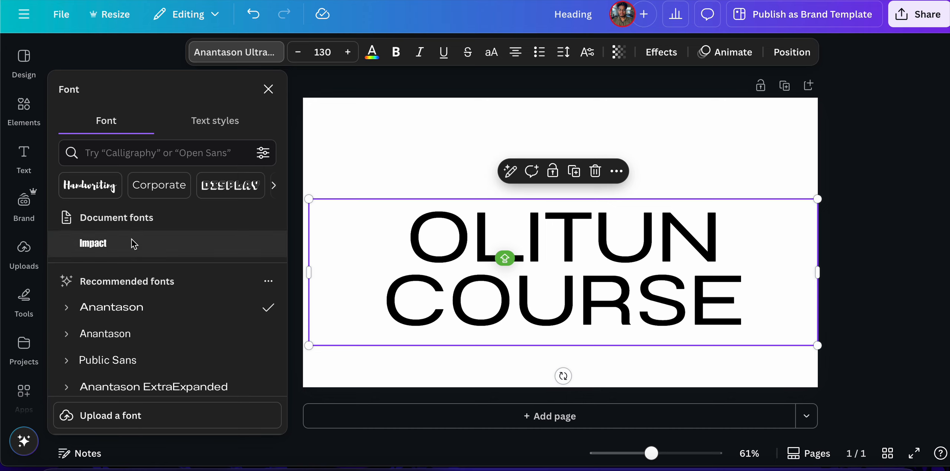
pyautogui.click(268, 89)
# Shift the OLITUN COURSE text slightly to the right on the page.
pyautogui.click(345, 170)
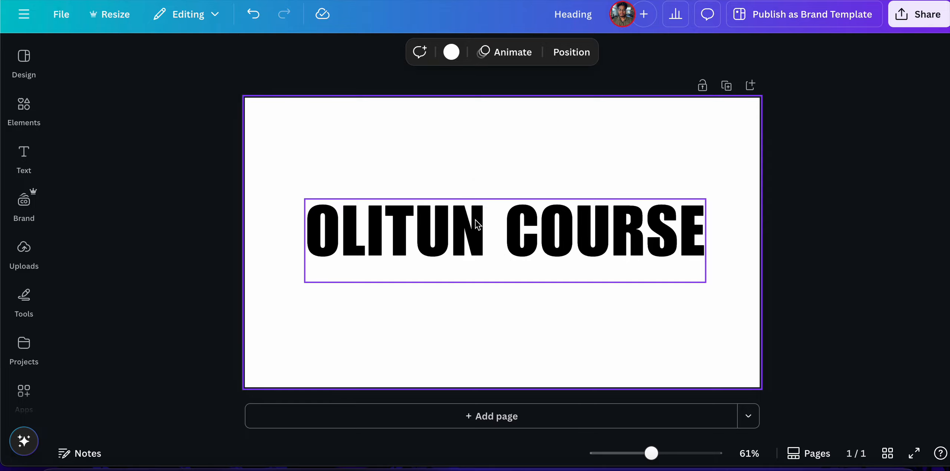
pyautogui.moveTo(475, 219)
pyautogui.mouseDown()
pyautogui.moveTo(463, 233)
pyautogui.moveTo(490, 223)
pyautogui.moveTo(480, 220)
pyautogui.mouseUp()
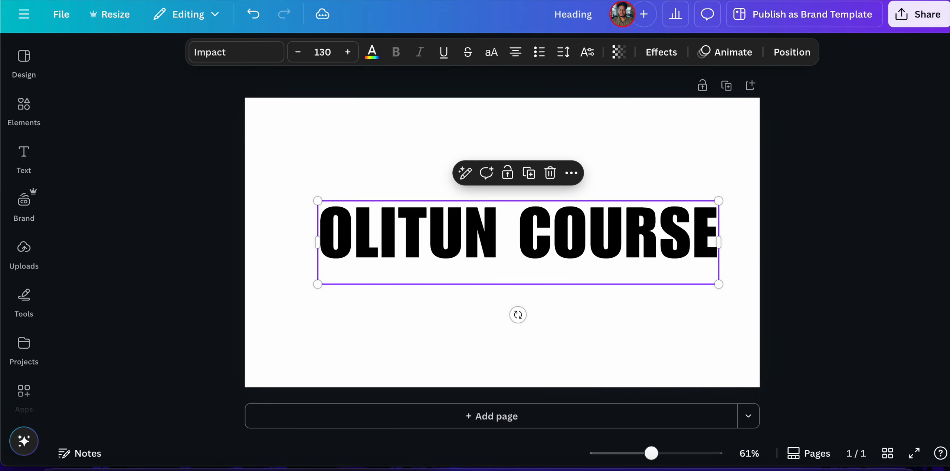